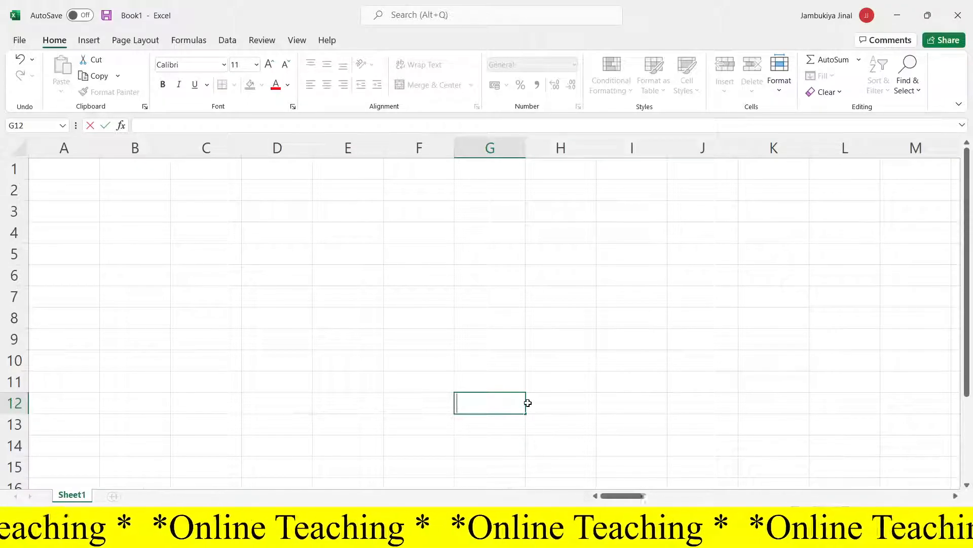
# - Enter 1 in cells A1 and A2 and extend the pair down column A to row 14
pyautogui.click(77, 171)
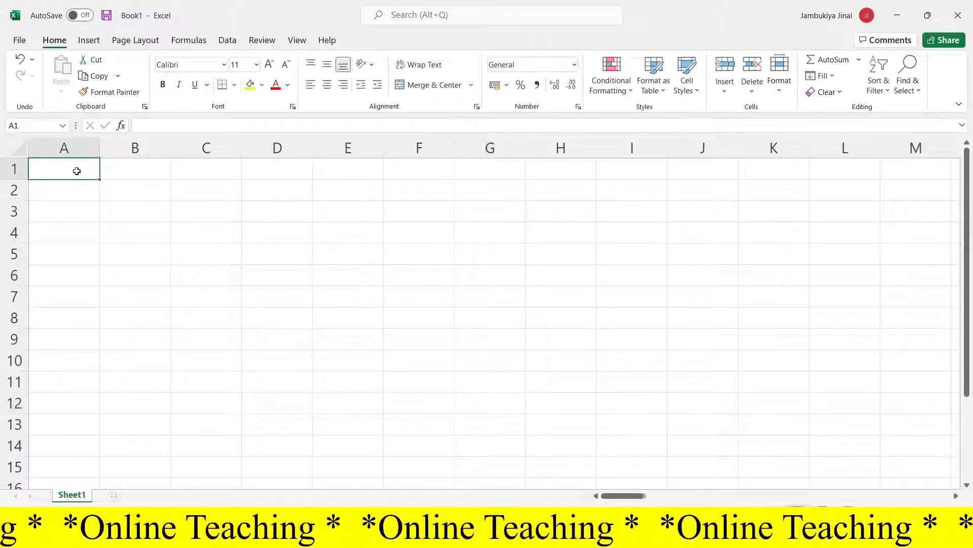
pyautogui.write('1')
pyautogui.press('Return')
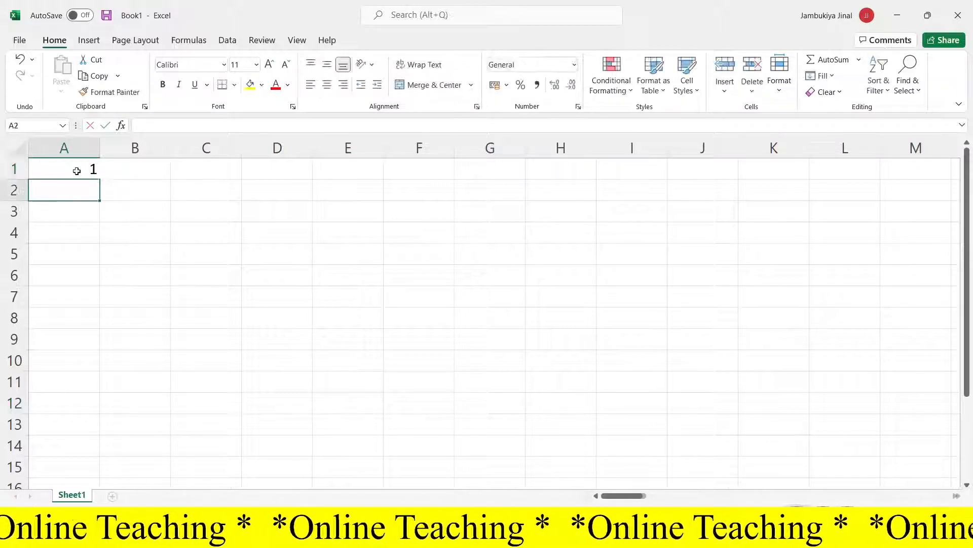
pyautogui.write('2')
pyautogui.press('BackSpace')
pyautogui.write('1')
pyautogui.press('Return')
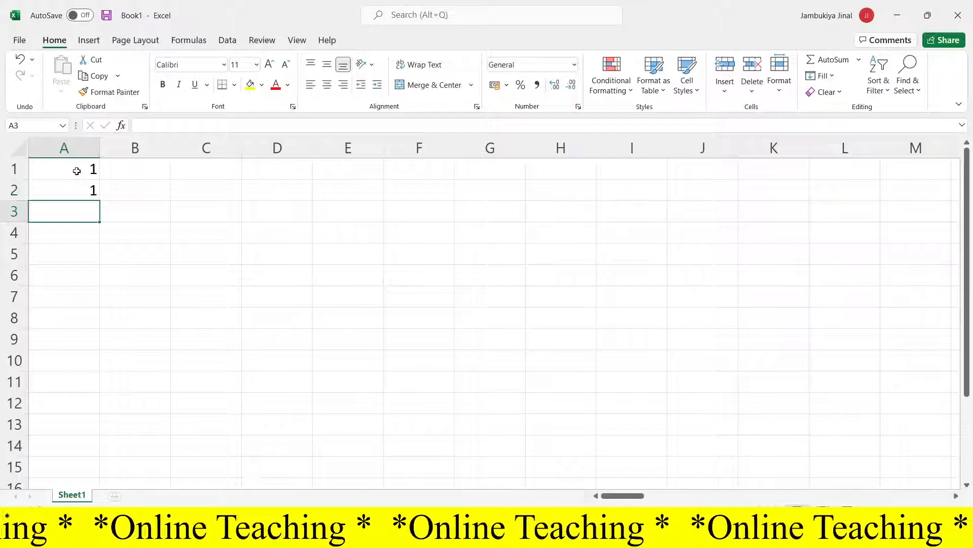
pyautogui.moveTo(74, 167); pyautogui.dragTo(89, 454)
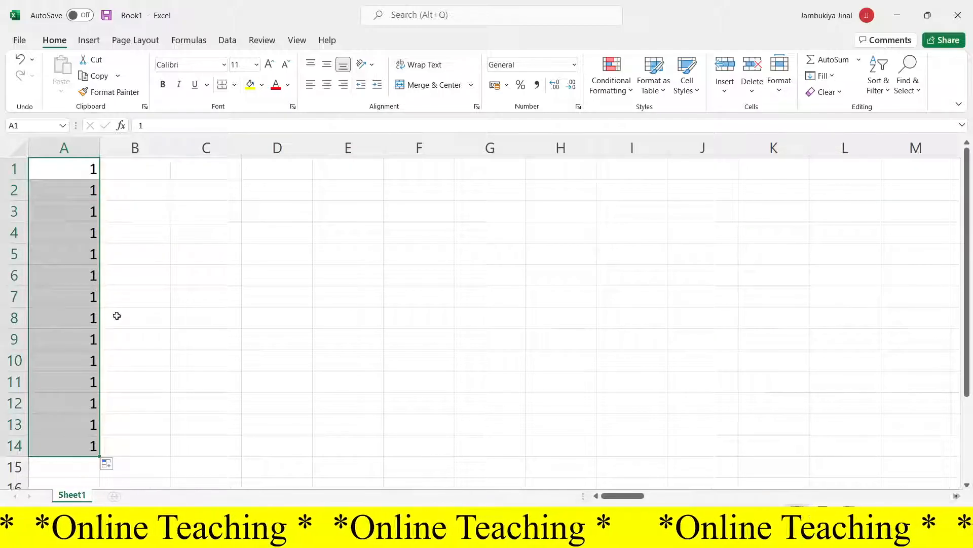
pyautogui.click(120, 301)
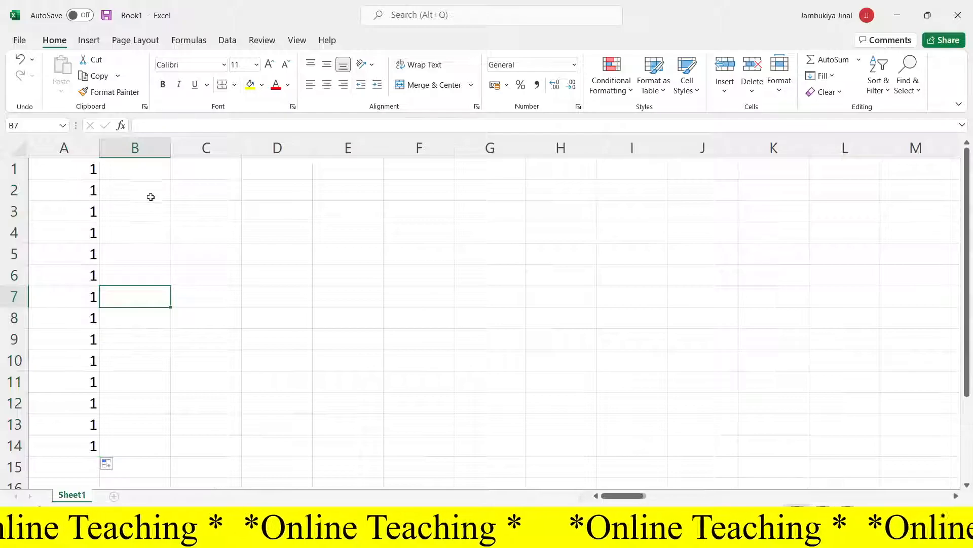
# - Enter 1 in B1 and 2 in B2, and extend the sequence down column B to row 14
pyautogui.click(146, 171)
pyautogui.write('1')
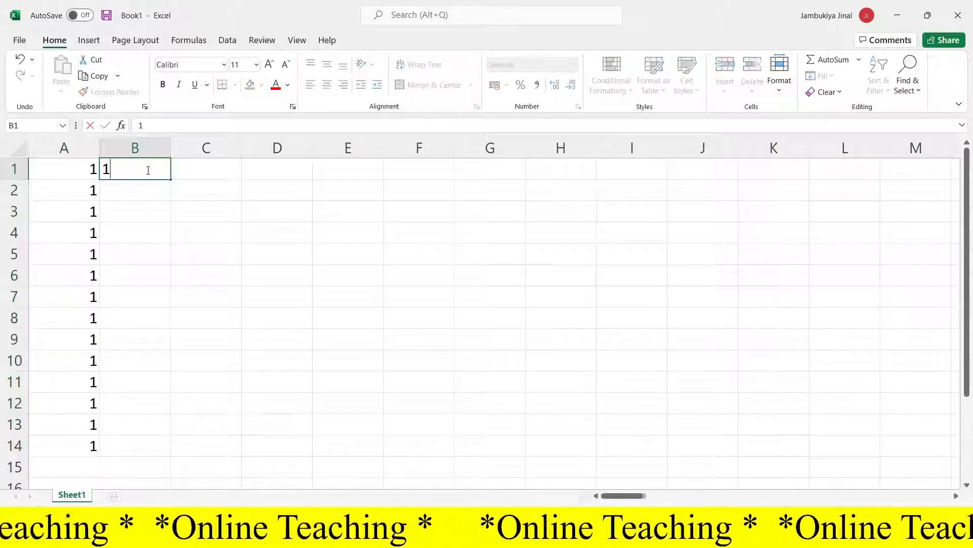
pyautogui.click(145, 191)
pyautogui.write('2')
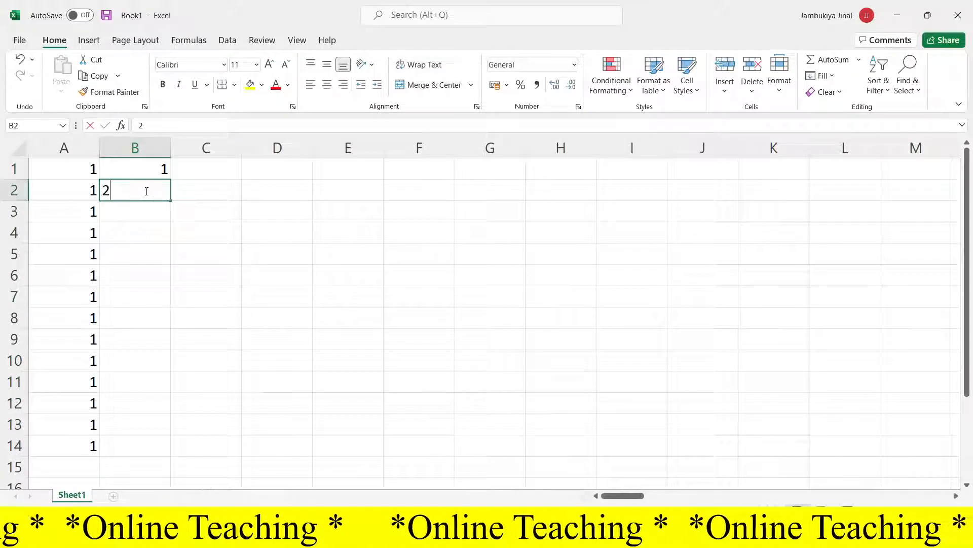
pyautogui.click(150, 224)
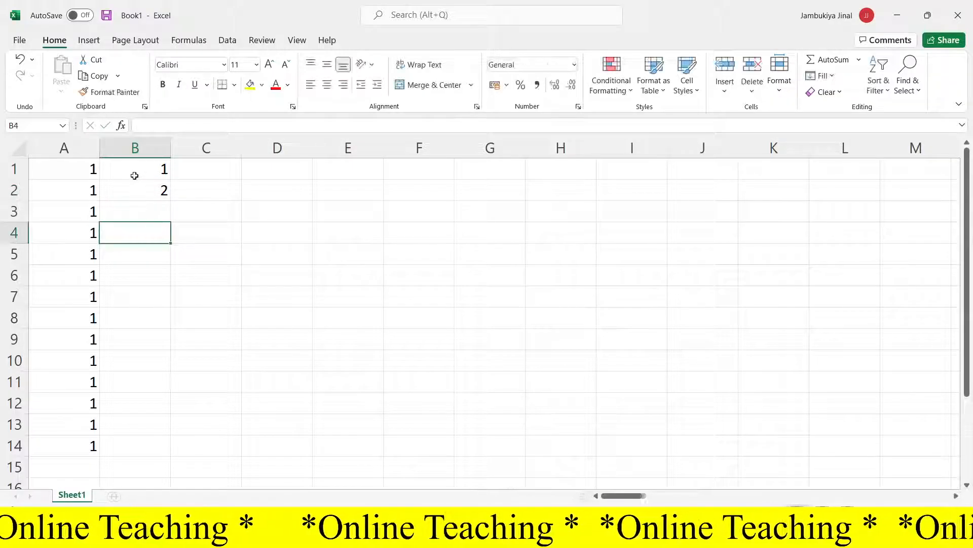
pyautogui.moveTo(135, 167); pyautogui.dragTo(170, 451)
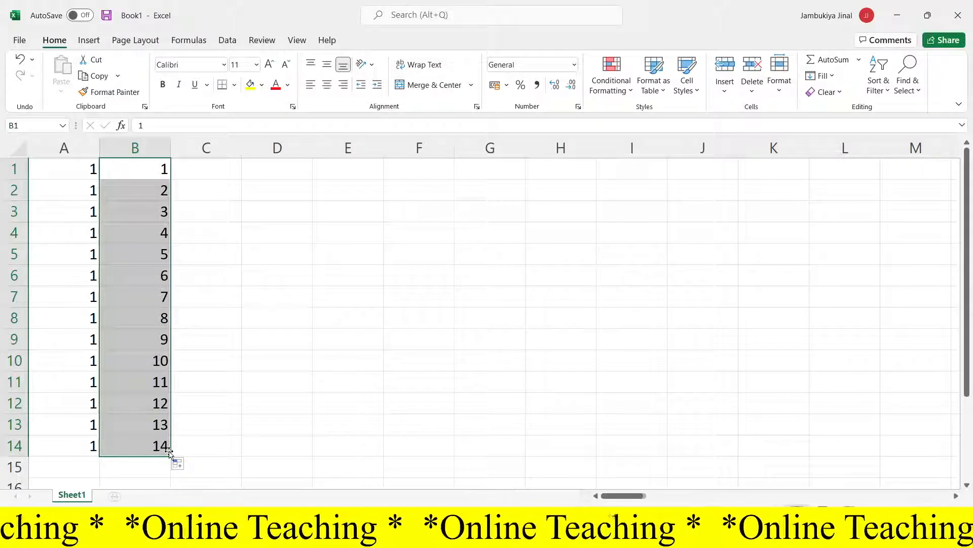
pyautogui.click(263, 297)
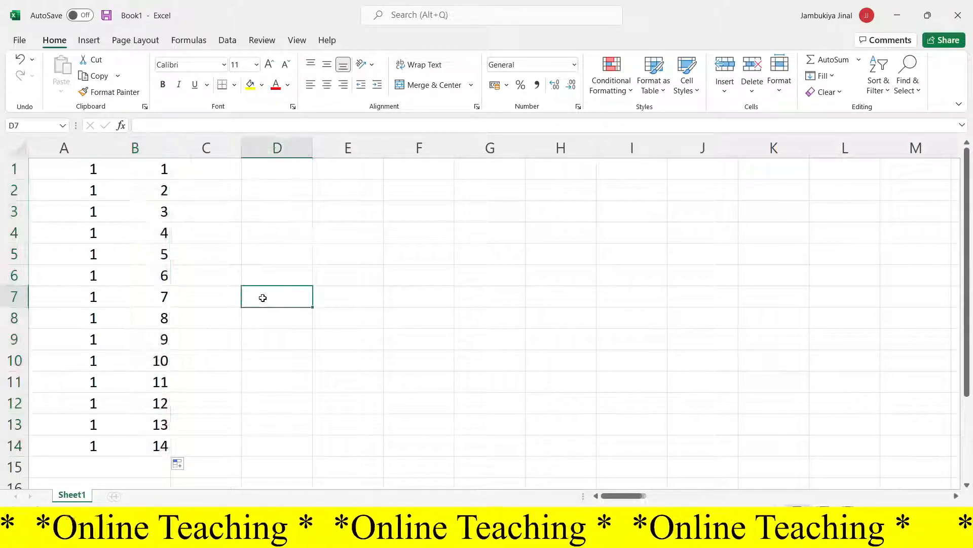
# - Enter the starting value 1 in cell D1
pyautogui.click(249, 168)
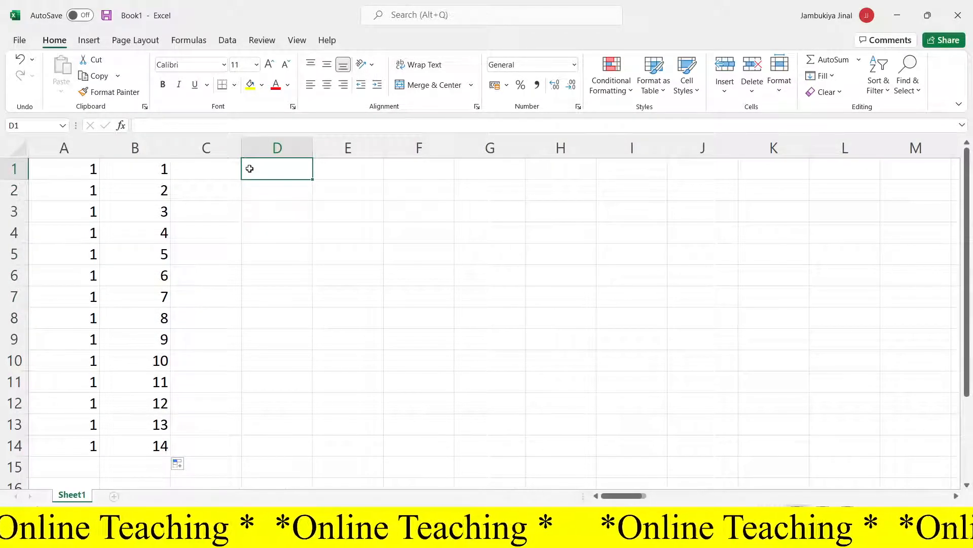
pyautogui.write('1')
pyautogui.press('Return')
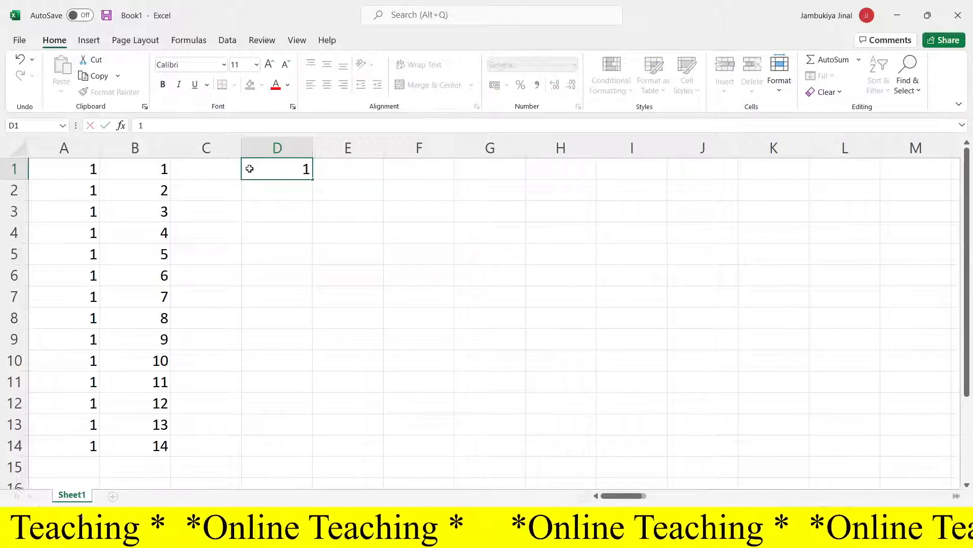
# - Fill a linear series from D1 down its column with step value 1 and stop value 15
pyautogui.click(254, 167)
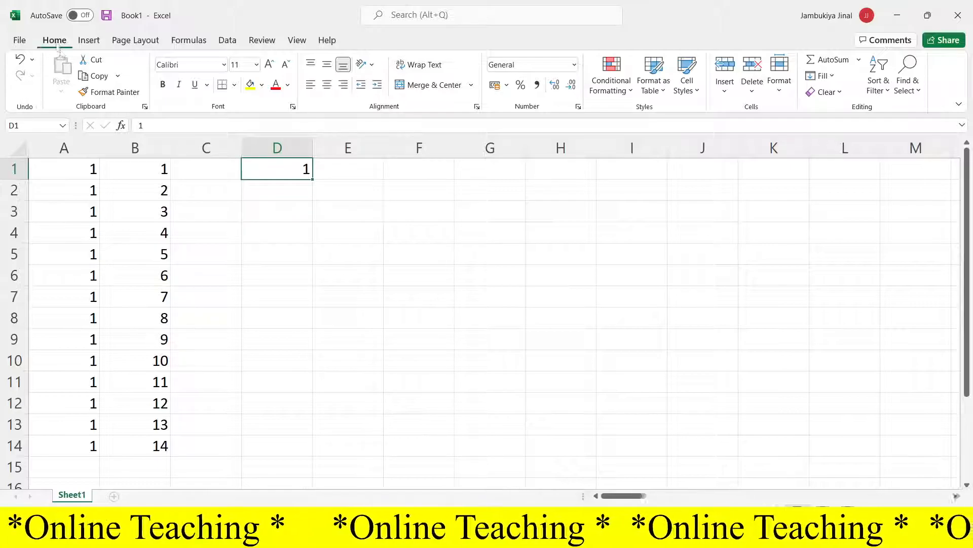
pyautogui.click(828, 81)
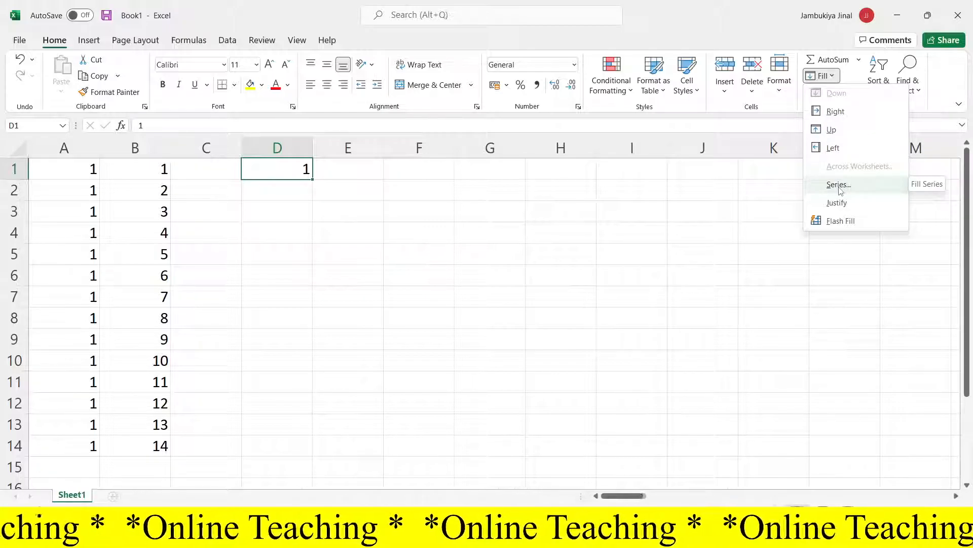
pyautogui.click(839, 185)
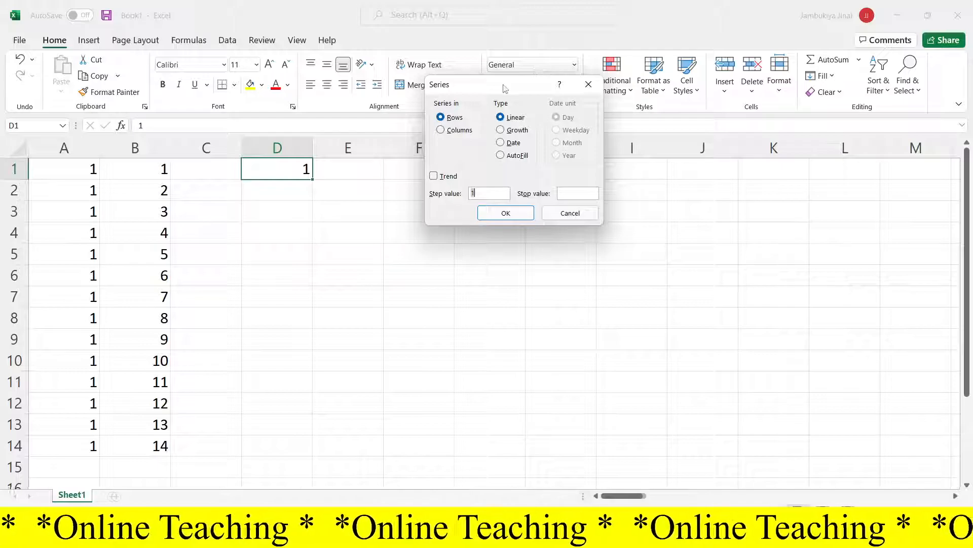
pyautogui.moveTo(505, 88); pyautogui.dragTo(551, 154)
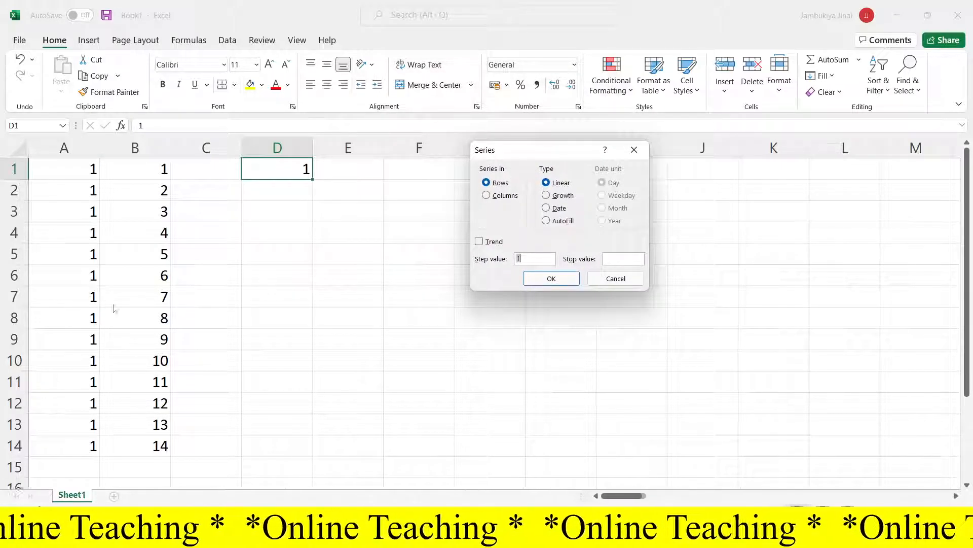
pyautogui.click(486, 195)
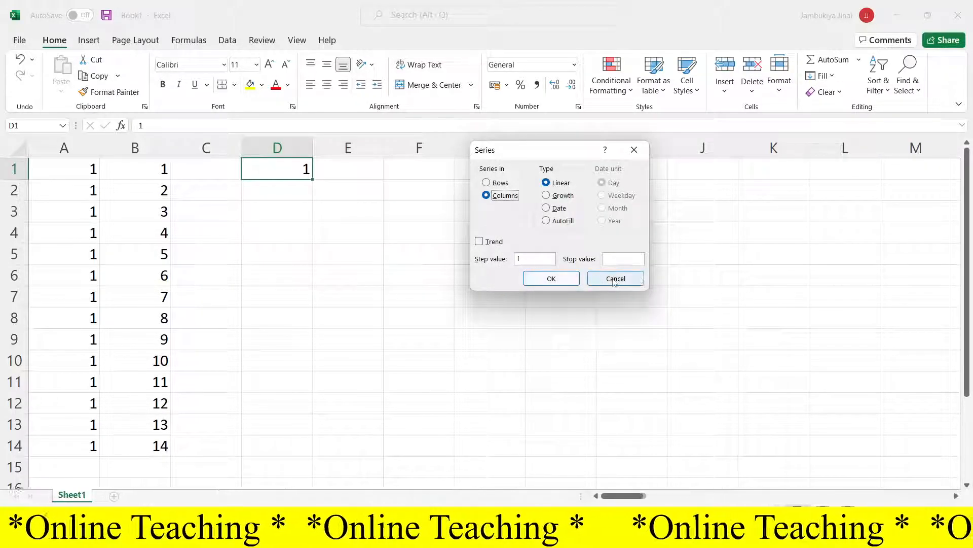
pyautogui.click(609, 258)
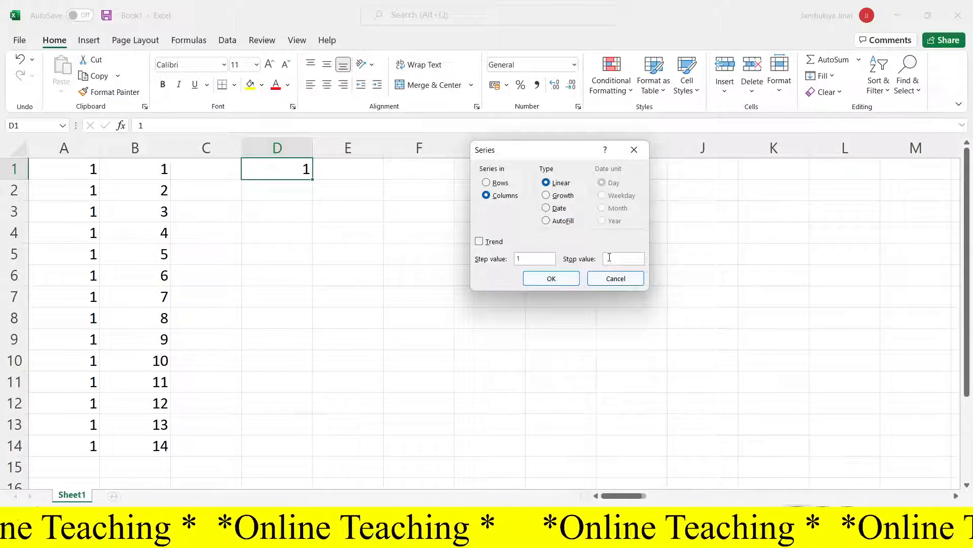
pyautogui.write('1')
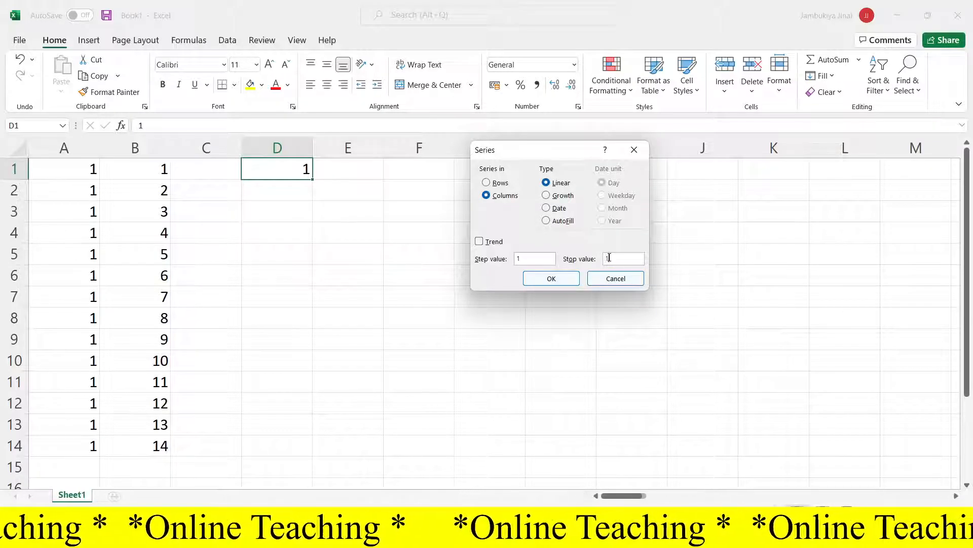
pyautogui.write('5')
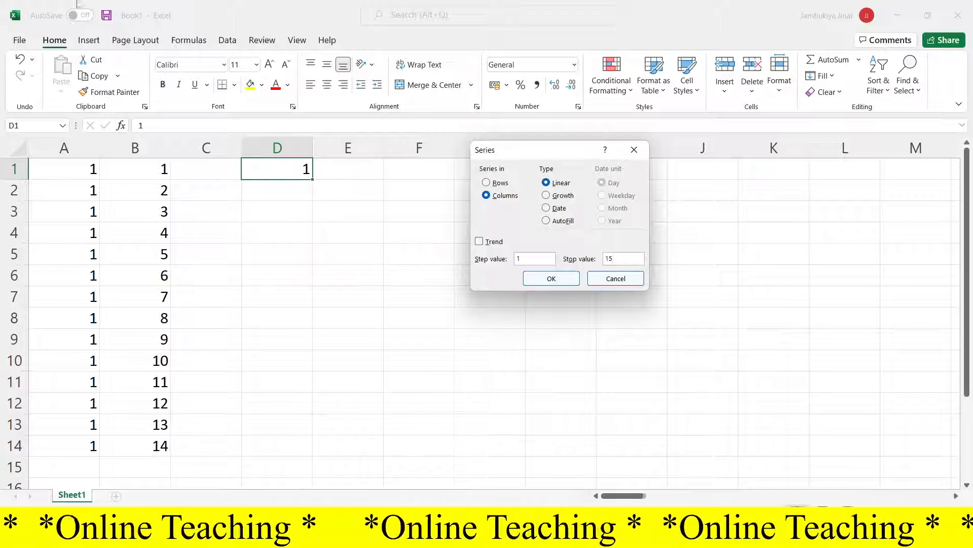
pyautogui.click(552, 279)
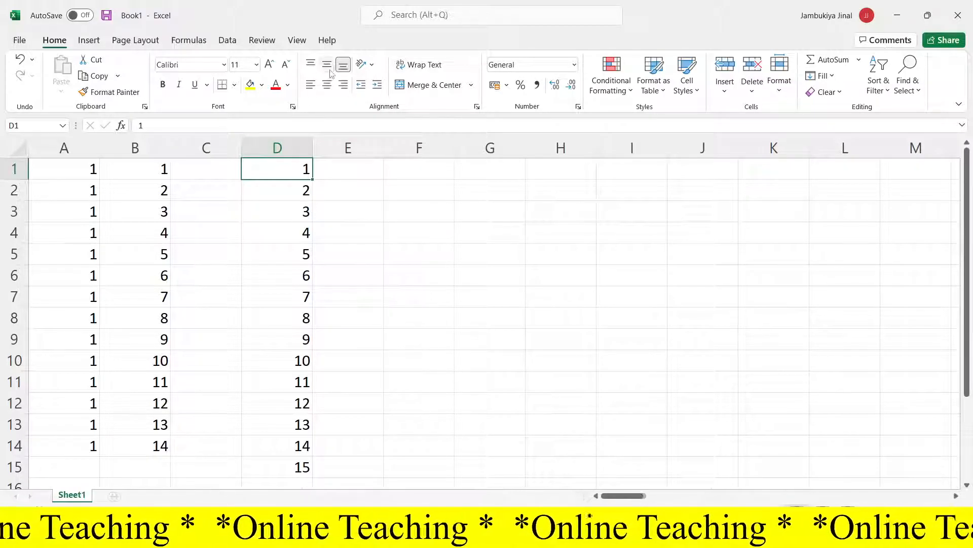
# - Enter the starting value 1 in cell E1
pyautogui.click(345, 177)
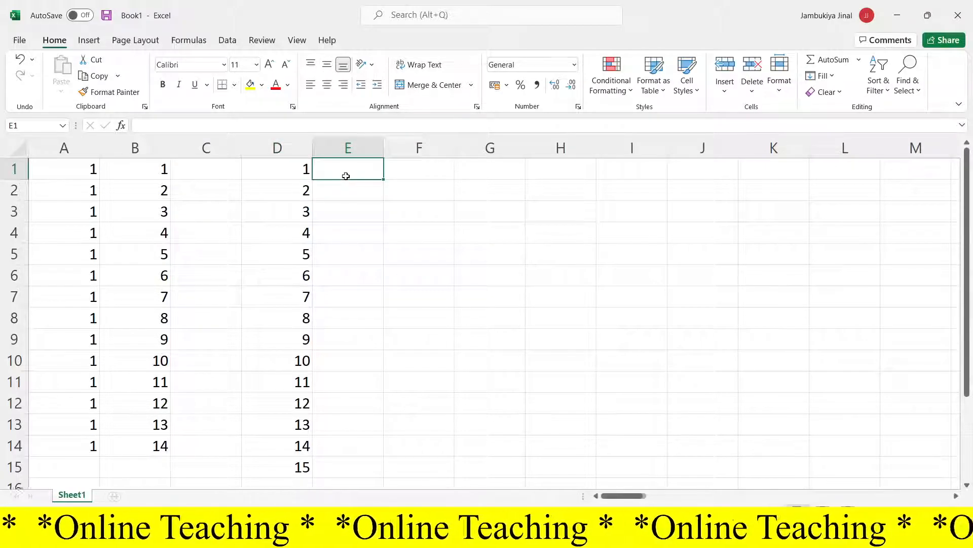
pyautogui.write('1')
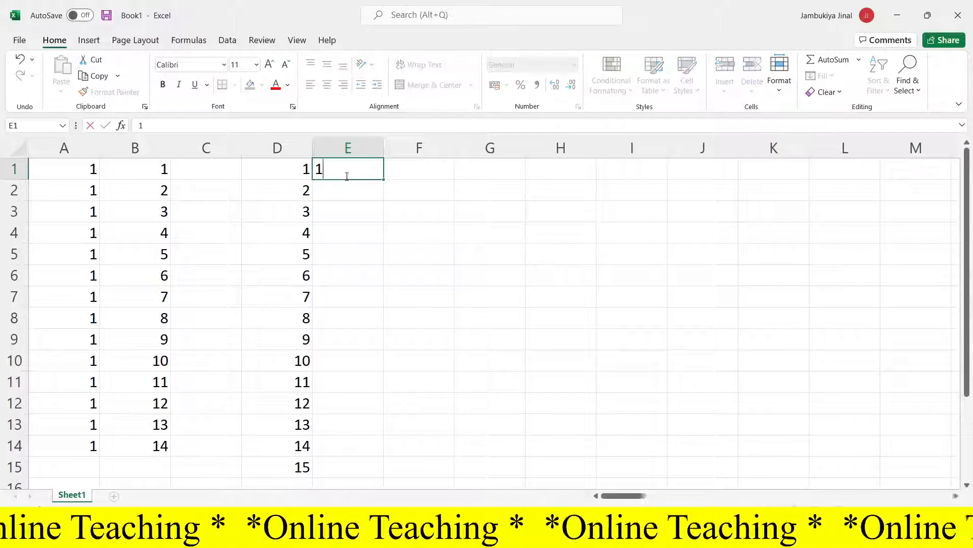
pyautogui.press('Return')
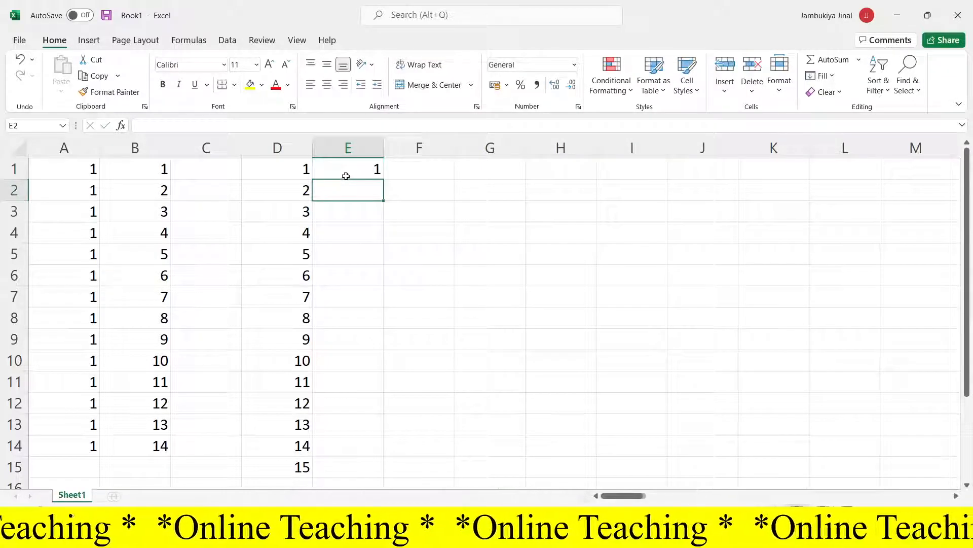
# - Fill a linear series from E1 along its row with step value 1 and stop value 100
pyautogui.click(345, 175)
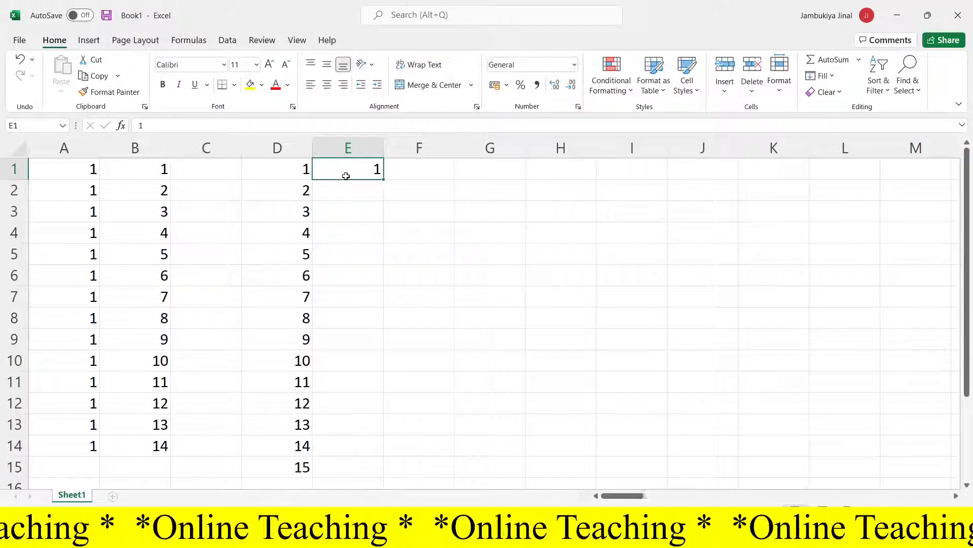
pyautogui.click(820, 76)
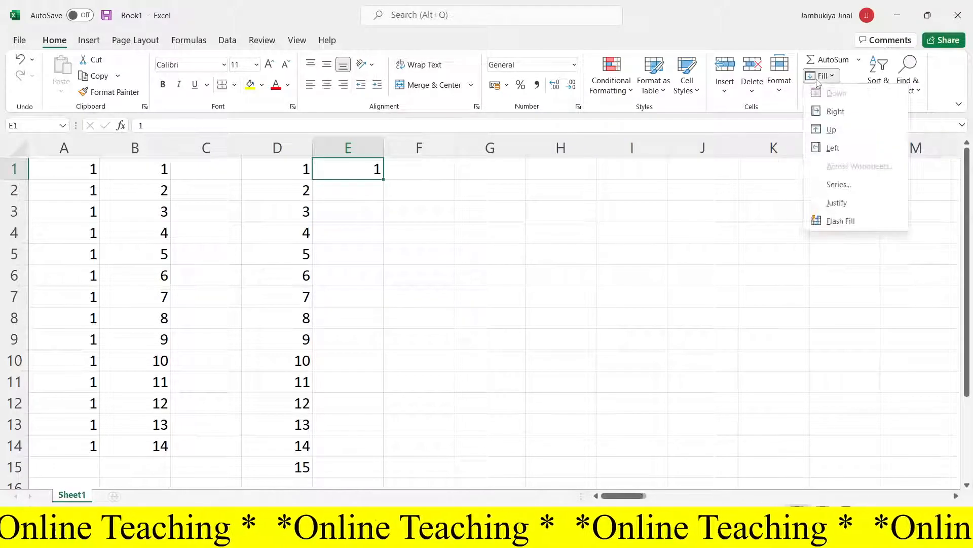
pyautogui.click(839, 184)
pyautogui.moveTo(569, 158); pyautogui.dragTo(449, 114)
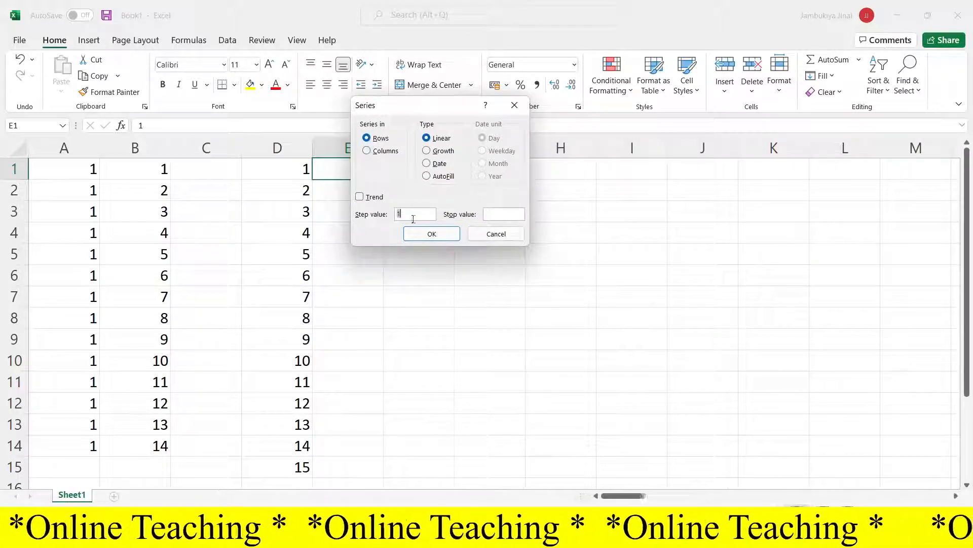
pyautogui.click(497, 216)
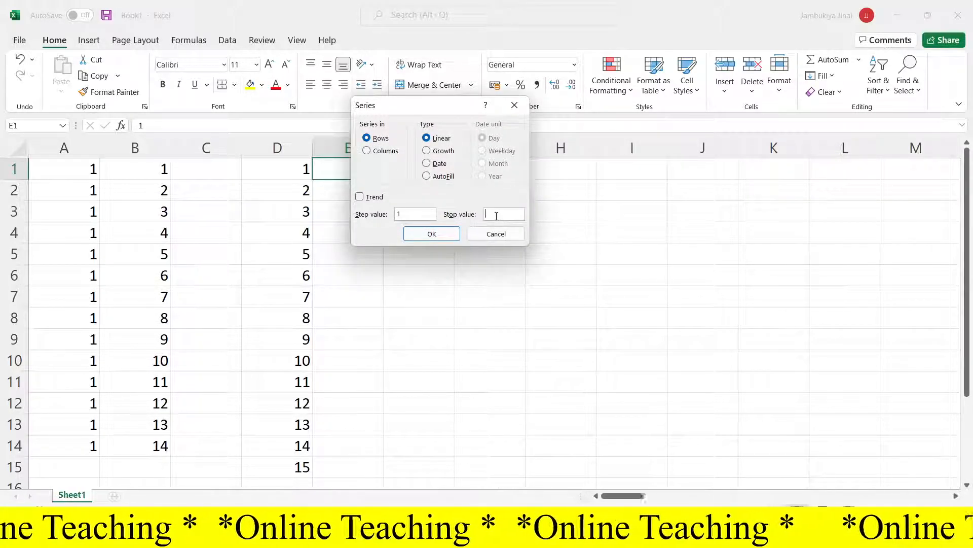
pyautogui.write('100')
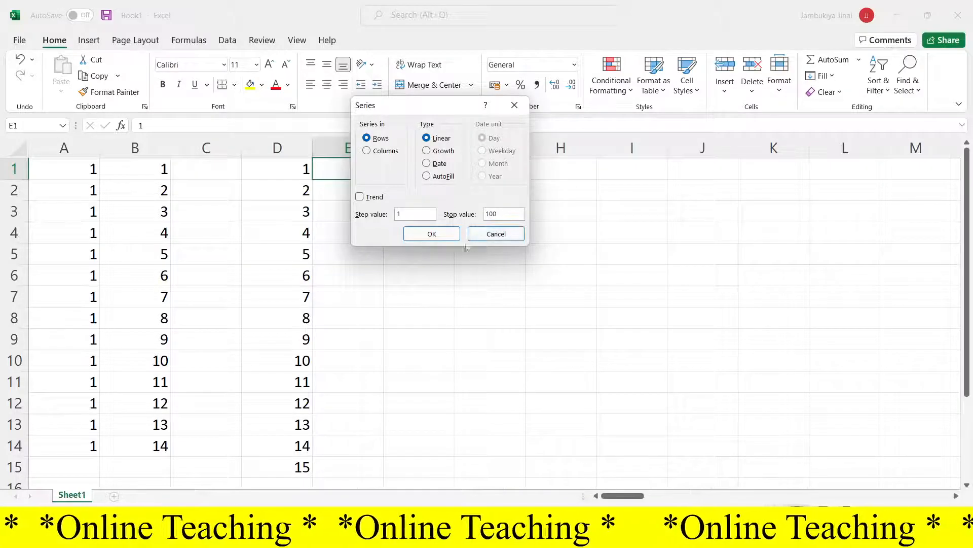
pyautogui.click(431, 235)
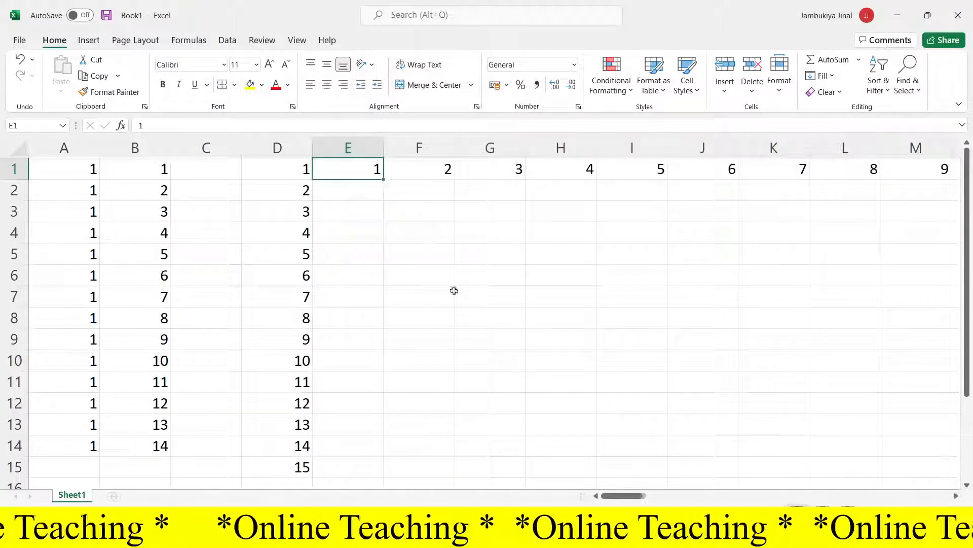
# - Examine the filled series along row 1 through to its end and return to cell A1
pyautogui.click(552, 172)
pyautogui.press('Right')
pyautogui.press('Right')
pyautogui.press('Right')
pyautogui.press('Right')
pyautogui.press('Right')
pyautogui.press('Right')
pyautogui.press('Right')
pyautogui.press('Right')
pyautogui.press('Right')
pyautogui.press('Right')
pyautogui.press('Right')
pyautogui.press('Right')
pyautogui.press('Right')
pyautogui.press('Right')
pyautogui.press('Right')
pyautogui.press('Right')
pyautogui.press('Right')
pyautogui.press('Right')
pyautogui.press('Right')
pyautogui.press('Right')
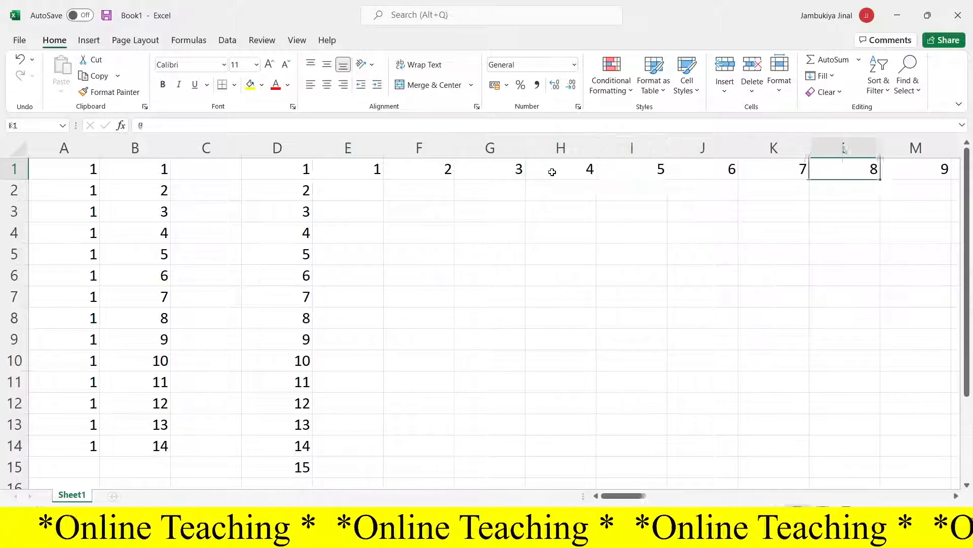
pyautogui.press('Right')
pyautogui.press('Right')
pyautogui.press('Right')
pyautogui.press('Right')
pyautogui.press('Right')
pyautogui.press('Right')
pyautogui.press('Right')
pyautogui.press('Right')
pyautogui.press('Right')
pyautogui.press('Right')
pyautogui.press('Right')
pyautogui.press('Right')
pyautogui.press('Right')
pyautogui.press('Right')
pyautogui.press('Right')
pyautogui.press('Right')
pyautogui.press('Right')
pyautogui.press('Right')
pyautogui.press('Right')
pyautogui.press('Right')
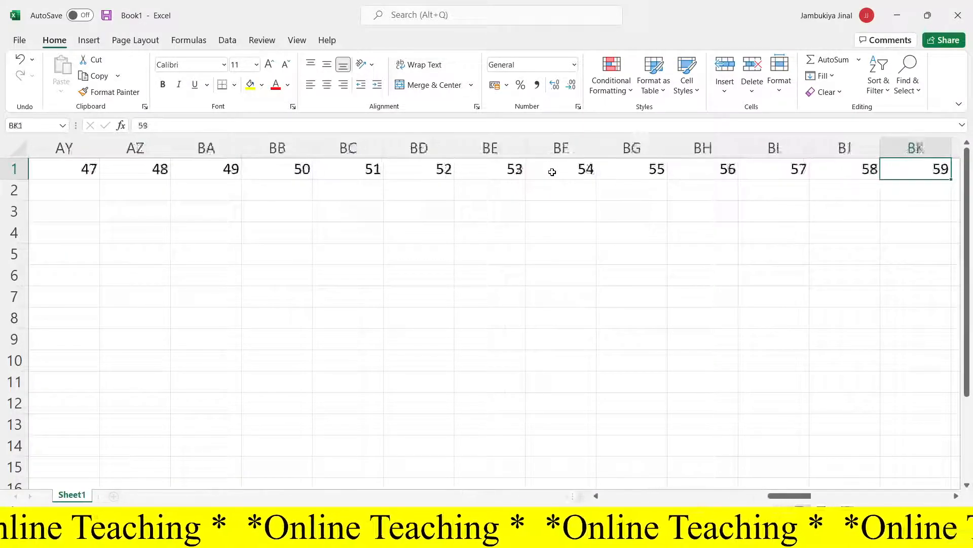
pyautogui.press('Right')
pyautogui.press('Right')
pyautogui.press('Right')
pyautogui.press('Right')
pyautogui.press('Right')
pyautogui.press('Right')
pyautogui.press('Right')
pyautogui.press('Right')
pyautogui.press('Right')
pyautogui.press('Right')
pyautogui.press('Right')
pyautogui.press('Right')
pyautogui.press('Right')
pyautogui.press('Right')
pyautogui.press('Right')
pyautogui.press('Right')
pyautogui.press('Right')
pyautogui.press('Right')
pyautogui.press('Right')
pyautogui.press('Right')
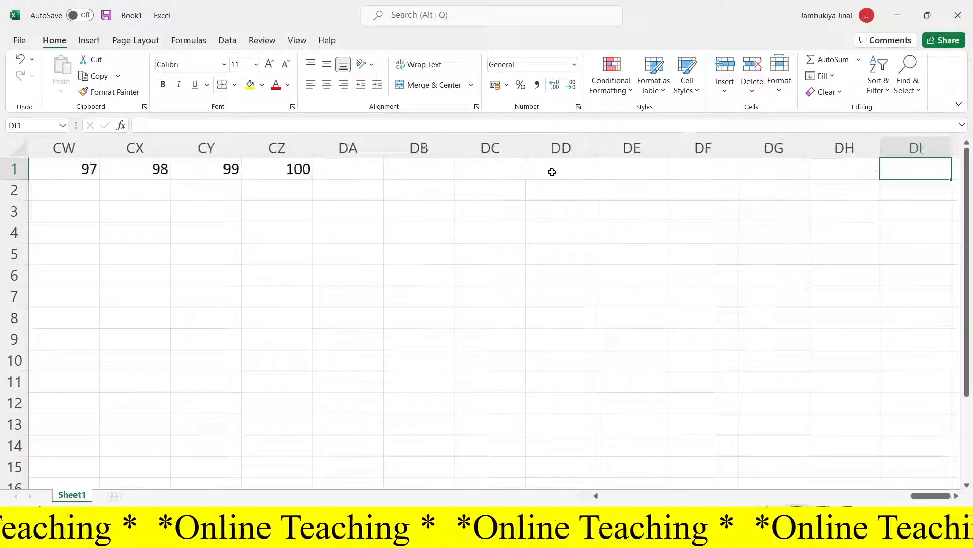
pyautogui.press('Left')
pyautogui.press('Left')
pyautogui.press('Left')
pyautogui.press('Left')
pyautogui.press('Left')
pyautogui.press('Left')
pyautogui.press('Left')
pyautogui.press('Left')
pyautogui.press('Left')
pyautogui.press('Left')
pyautogui.press('Left')
pyautogui.press('Left')
pyautogui.press('Left')
pyautogui.press('Left')
pyautogui.press('Left')
pyautogui.press('Left')
pyautogui.press('Left')
pyautogui.press('Left')
pyautogui.press('Left')
pyautogui.press('Left')
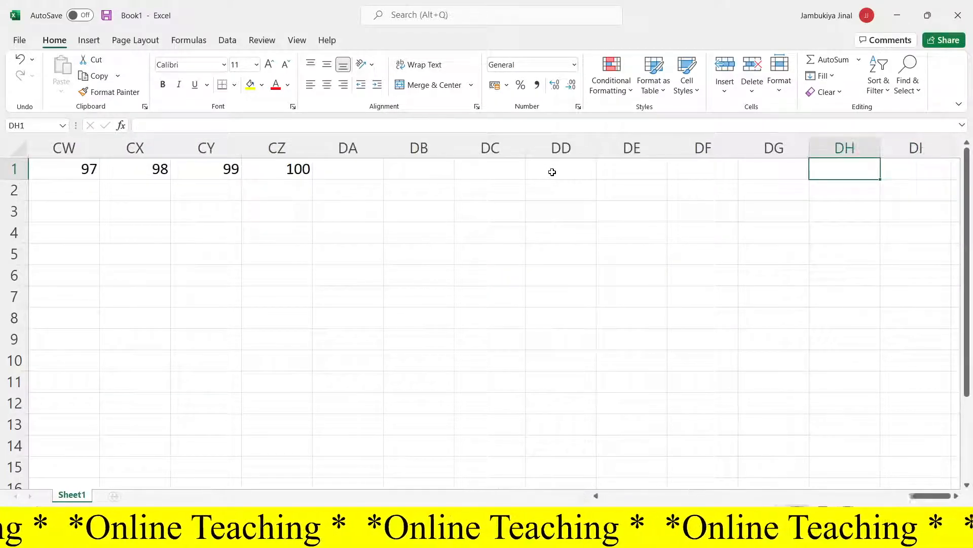
pyautogui.press('Left')
pyautogui.press('Left')
pyautogui.press('Left')
pyautogui.press('Left')
pyautogui.press('Left')
pyautogui.press('Left')
pyautogui.press('Left')
pyautogui.press('Left')
pyautogui.press('Left')
pyautogui.press('Left')
pyautogui.press('Left')
pyautogui.press('Left')
pyautogui.press('Left')
pyautogui.press('Left')
pyautogui.press('Left')
pyautogui.press('Left')
pyautogui.press('Left')
pyautogui.press('Left')
pyautogui.press('Left')
pyautogui.press('Left')
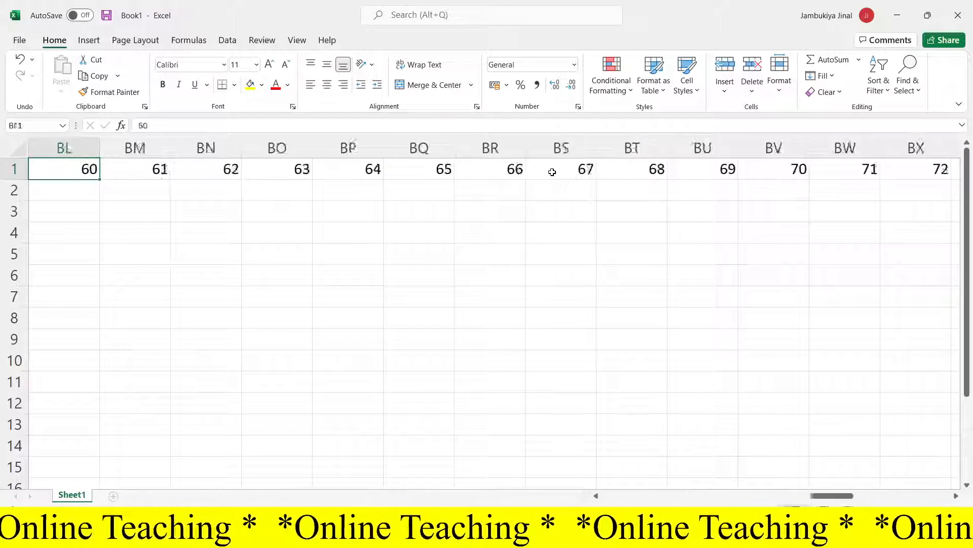
pyautogui.press('Left')
pyautogui.press('Left')
pyautogui.press('Left')
pyautogui.press('Left')
pyautogui.press('Left')
pyautogui.press('Left')
pyautogui.press('Left')
pyautogui.press('Left')
pyautogui.press('Left')
pyautogui.press('Left')
pyautogui.press('Left')
pyautogui.press('Left')
pyautogui.press('Left')
pyautogui.press('Left')
pyautogui.press('Left')
pyautogui.press('Left')
pyautogui.press('Left')
pyautogui.press('Left')
pyautogui.press('Left')
pyautogui.press('Left')
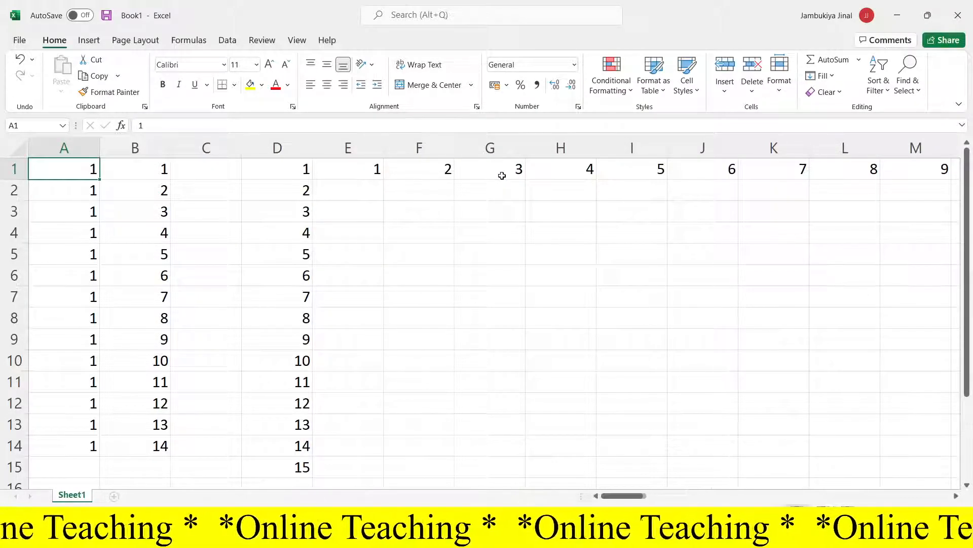
# - Review the Fill Series options for direction, type, step value and stop value with A1 selected, and accept the default settings
pyautogui.click(829, 78)
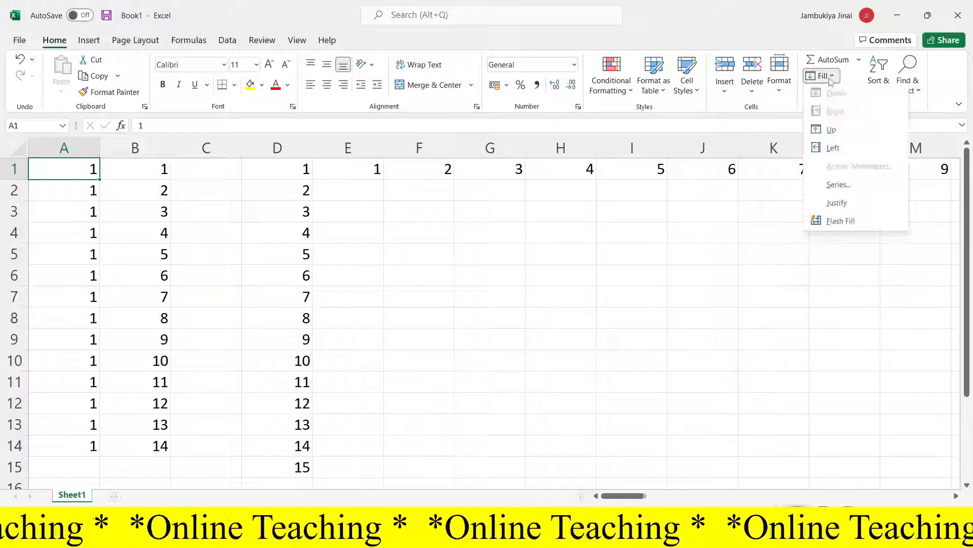
pyautogui.click(839, 185)
pyautogui.moveTo(453, 104); pyautogui.dragTo(484, 101)
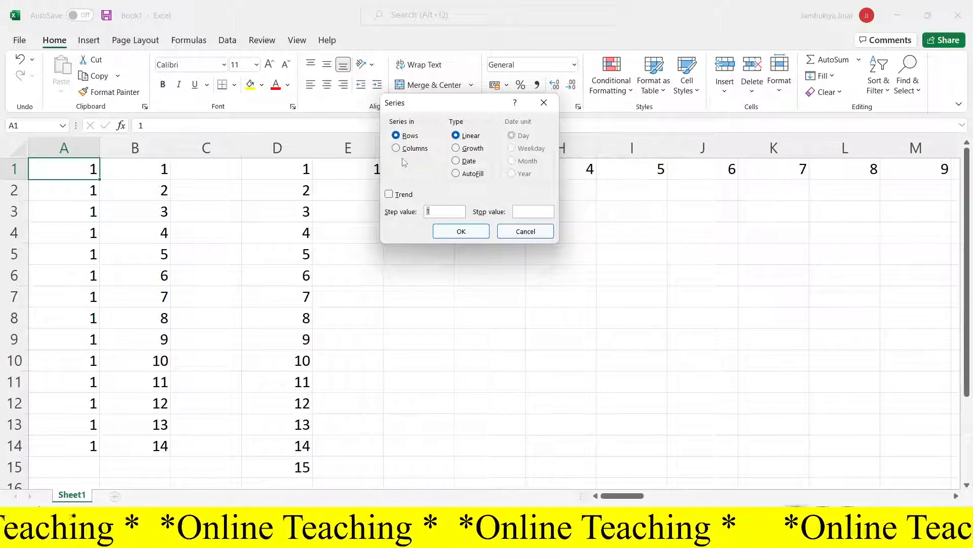
pyautogui.click(466, 234)
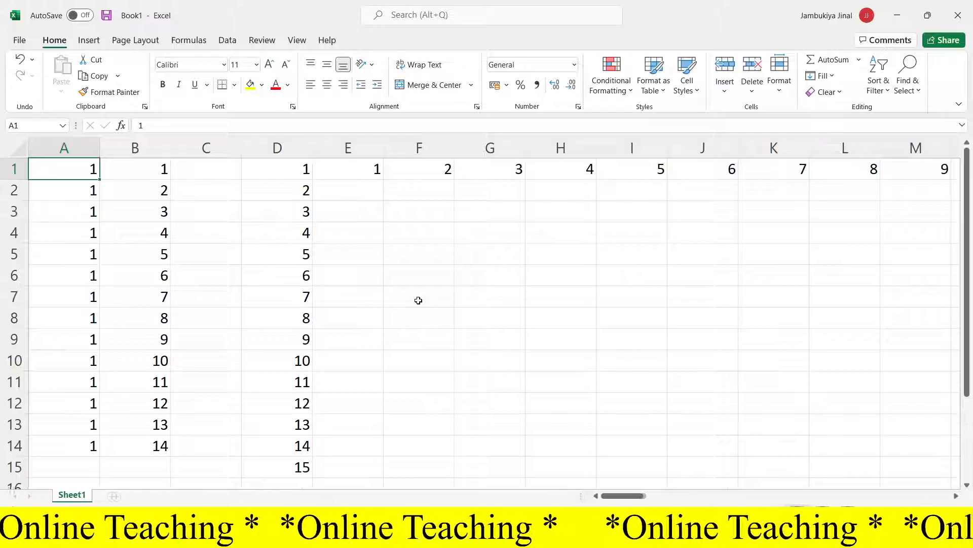